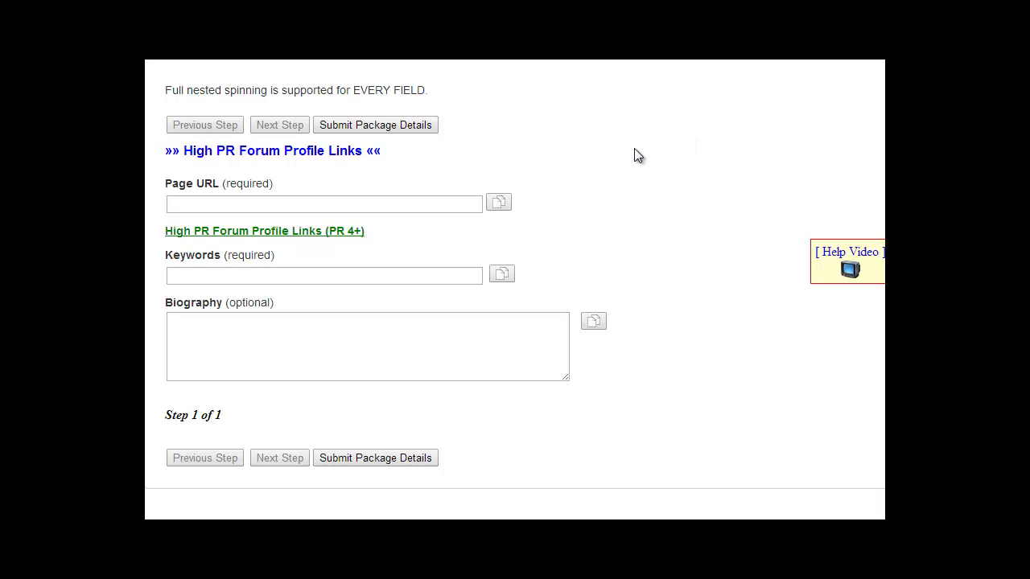
- View the spin text builder for the Page URL field and close it without adding any text
left_click(239, 204)
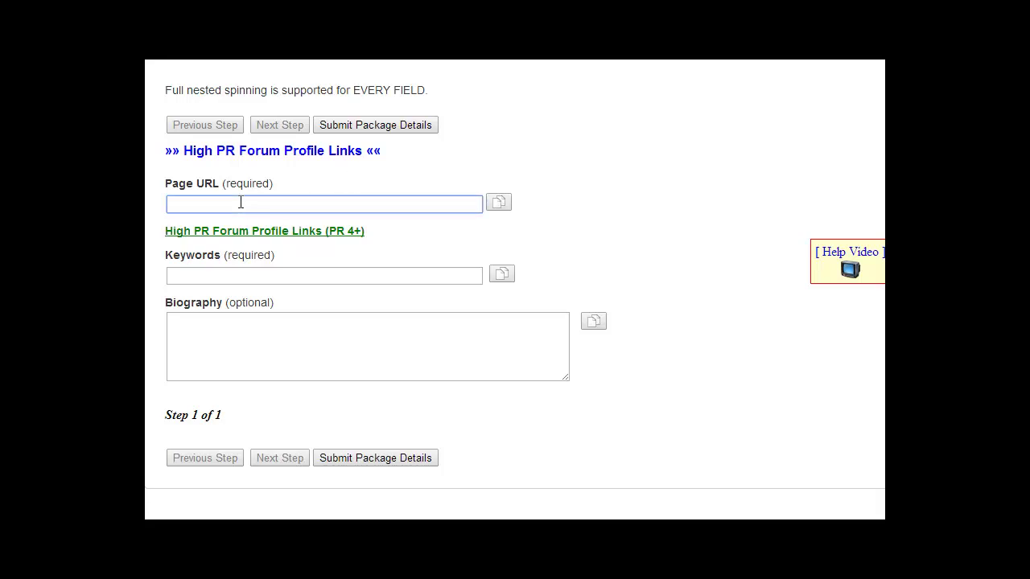
left_click(505, 198)
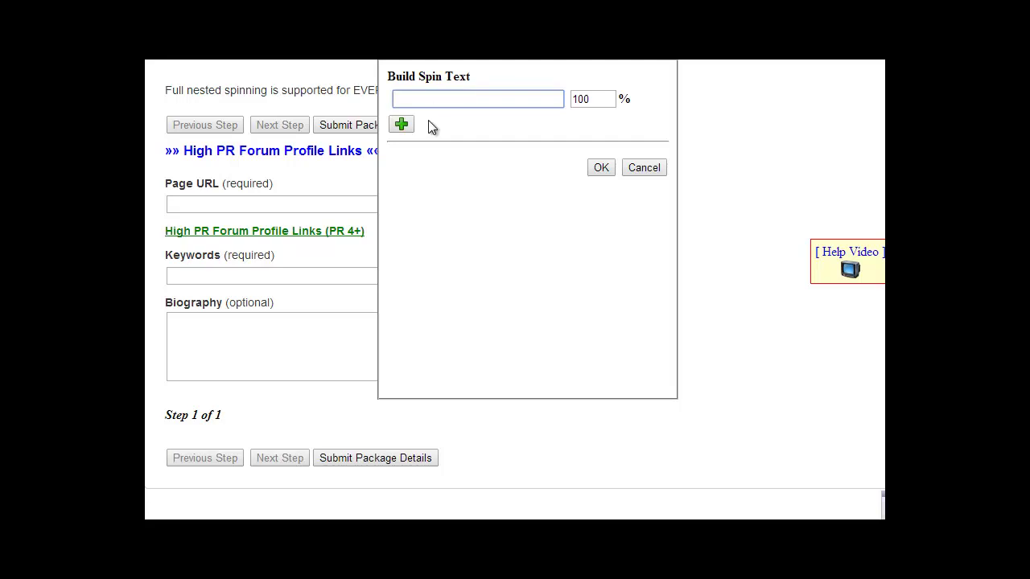
left_click(641, 168)
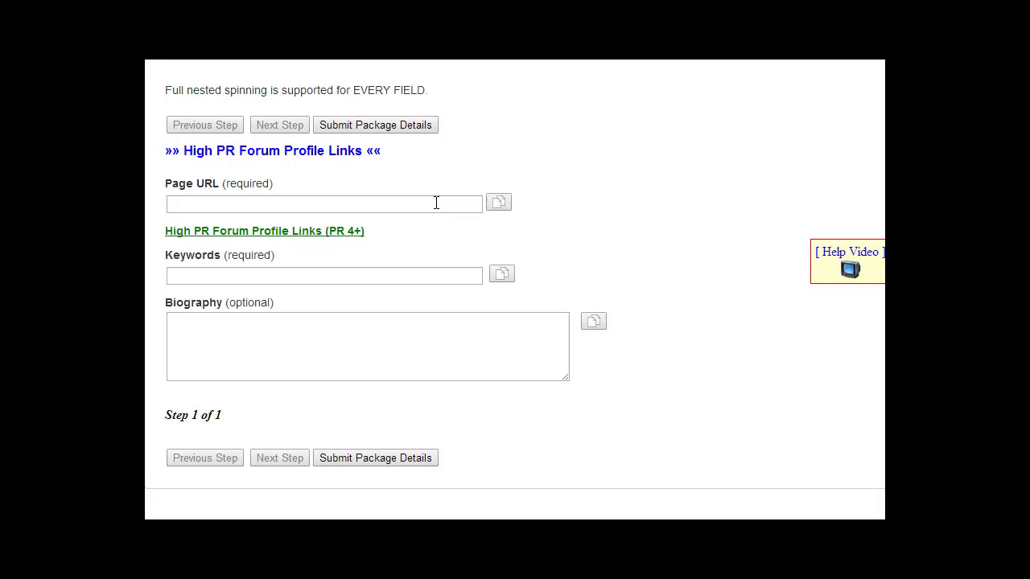
left_click(185, 204)
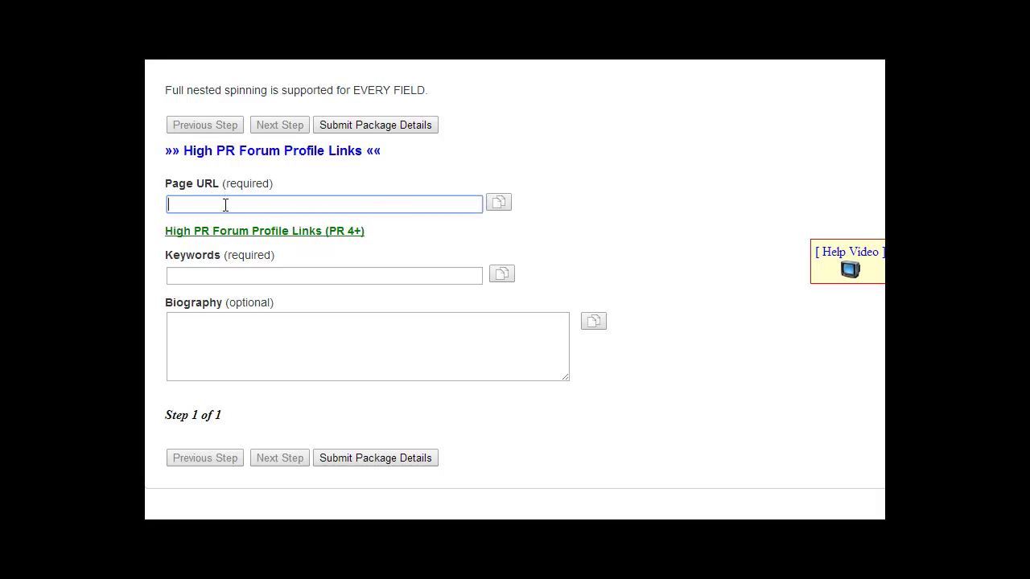
scroll(262, 202, "down", 1)
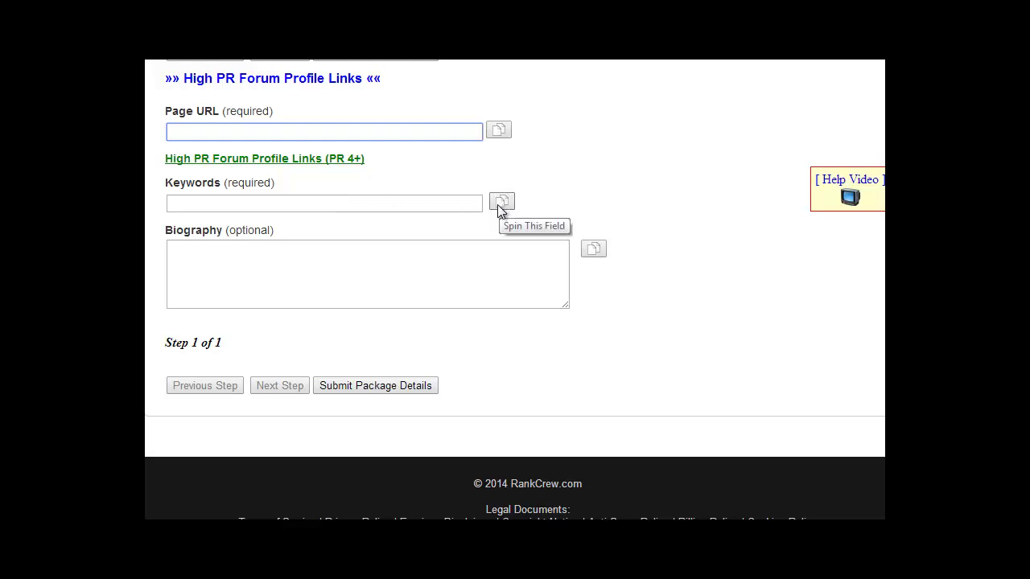
left_click(298, 275)
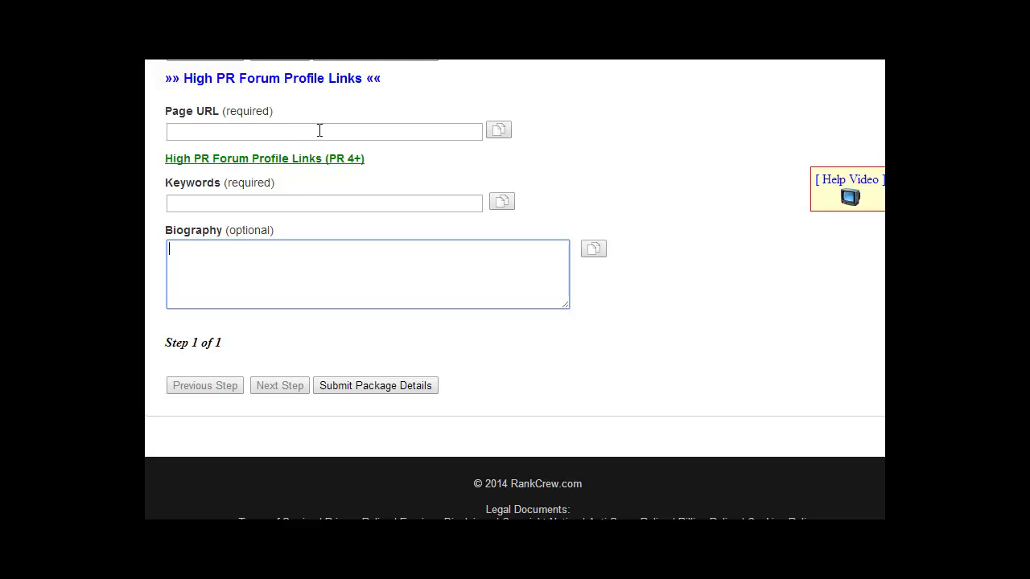
left_click(455, 130)
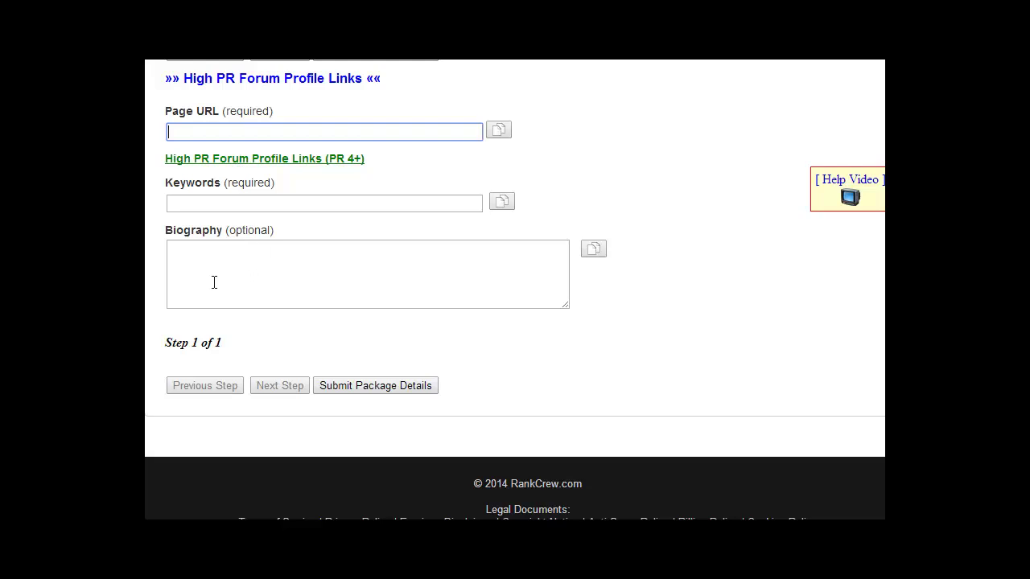
- Enlarge the Biography box and enter "I like to go Geocaching in my spare time with the family."
left_click(169, 246)
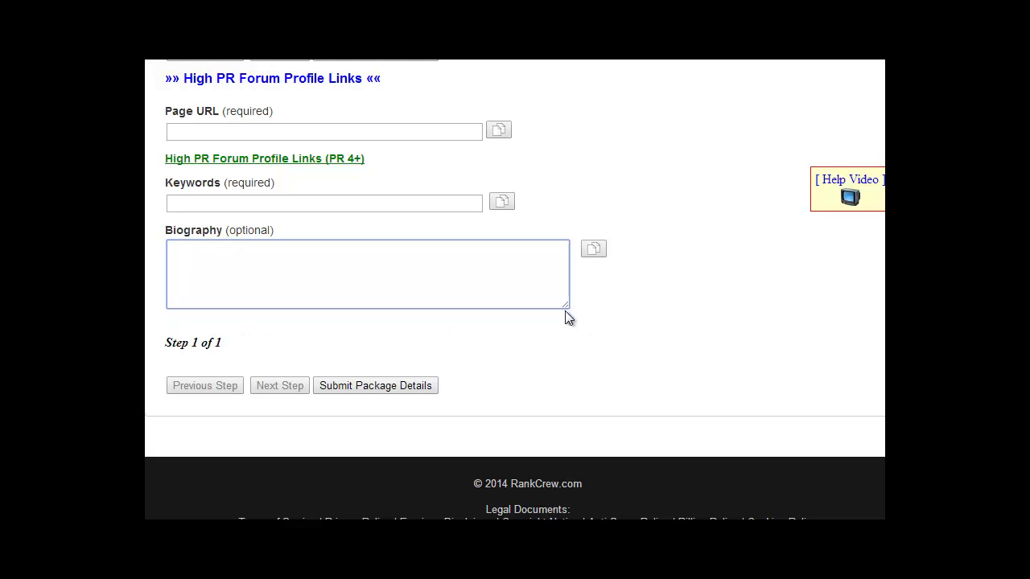
left_click_drag(565, 312, 562, 440)
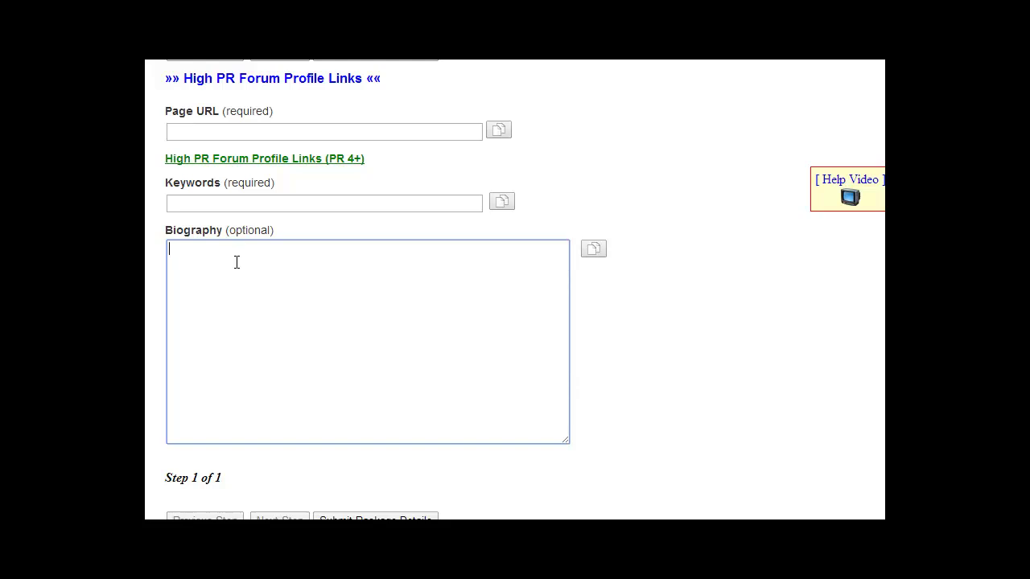
type("I like to")
type("go Geocaching in my spare ti")
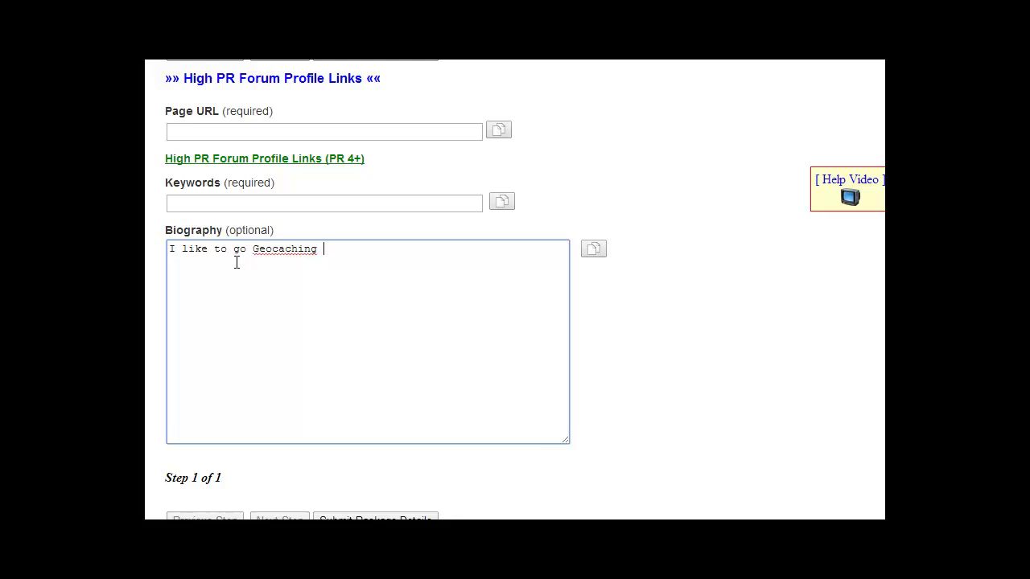
type("me with")
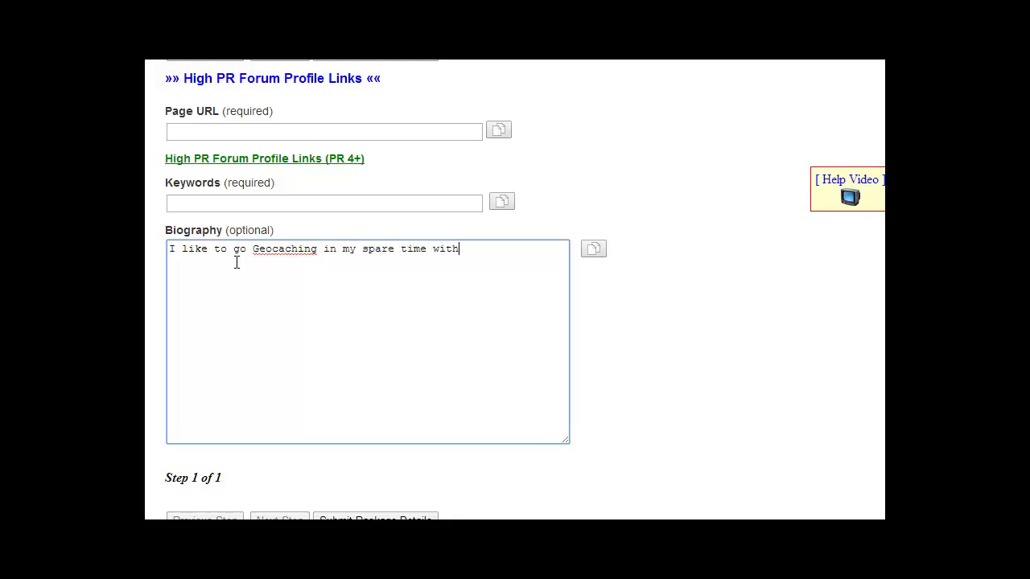
type(" the family. I")
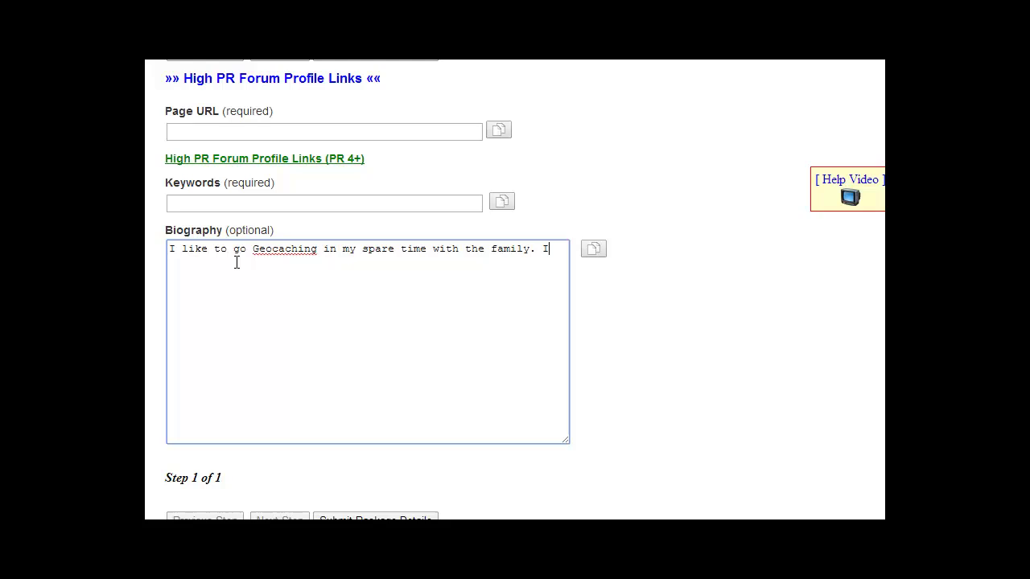
- Add the sentence "If you're a fellow cacher, I would love to talk to you." to the biography
type("f you're a fellow cache")
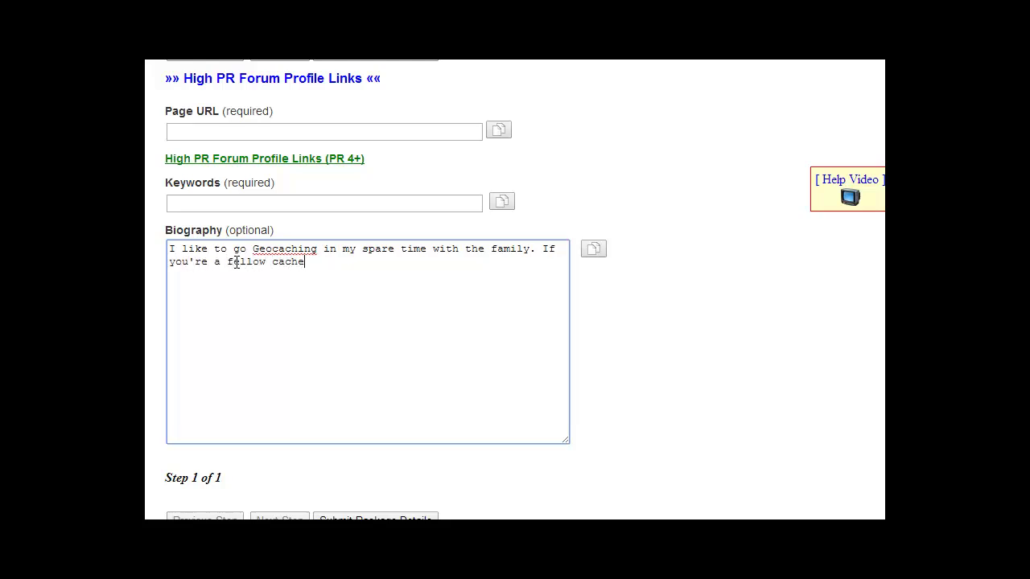
type("r, I would love to ta")
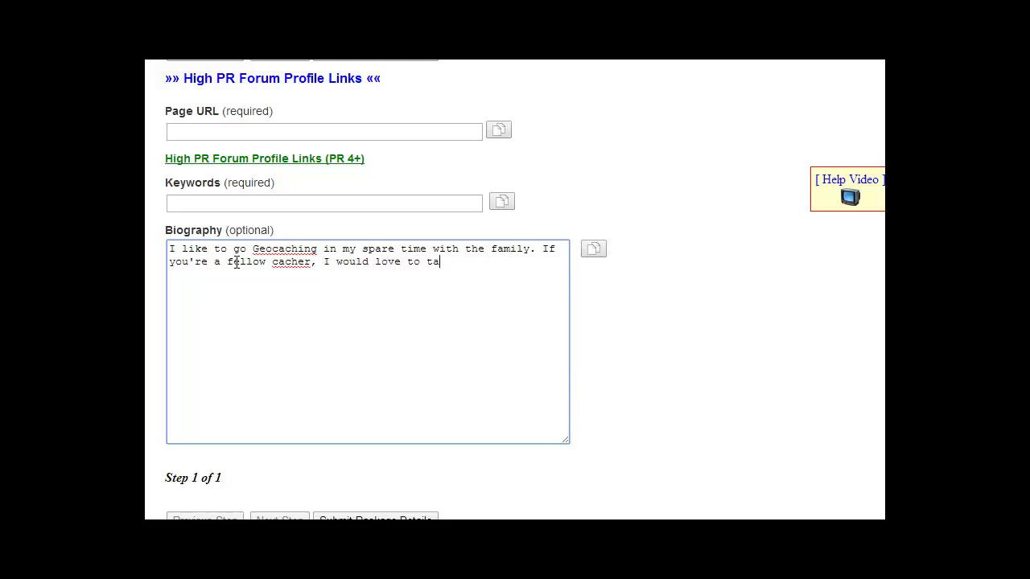
type("lk to you.")
type("I like to go ")
type("<a href=\"http://www.mycachings")
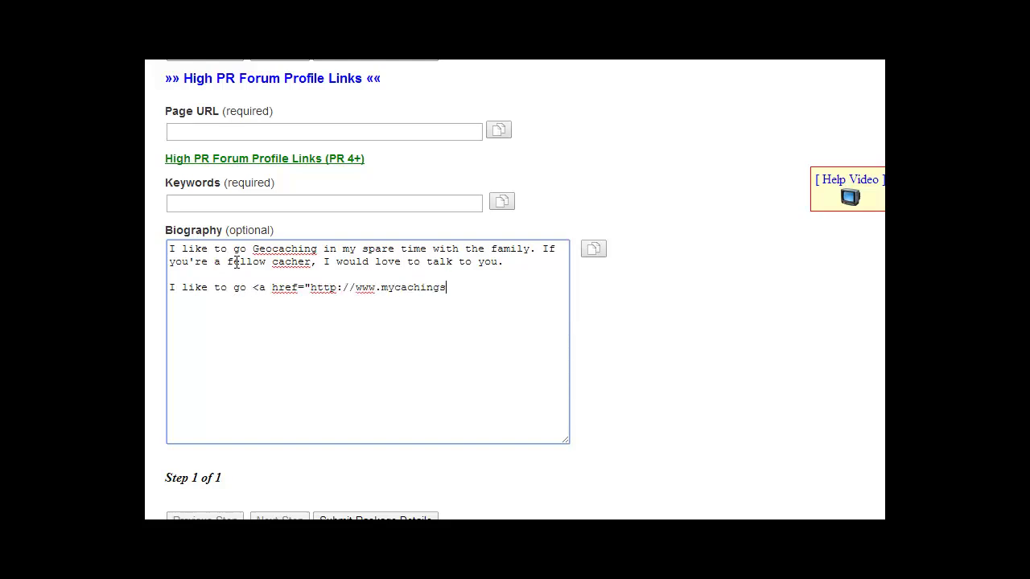
type("ite.com/\"")
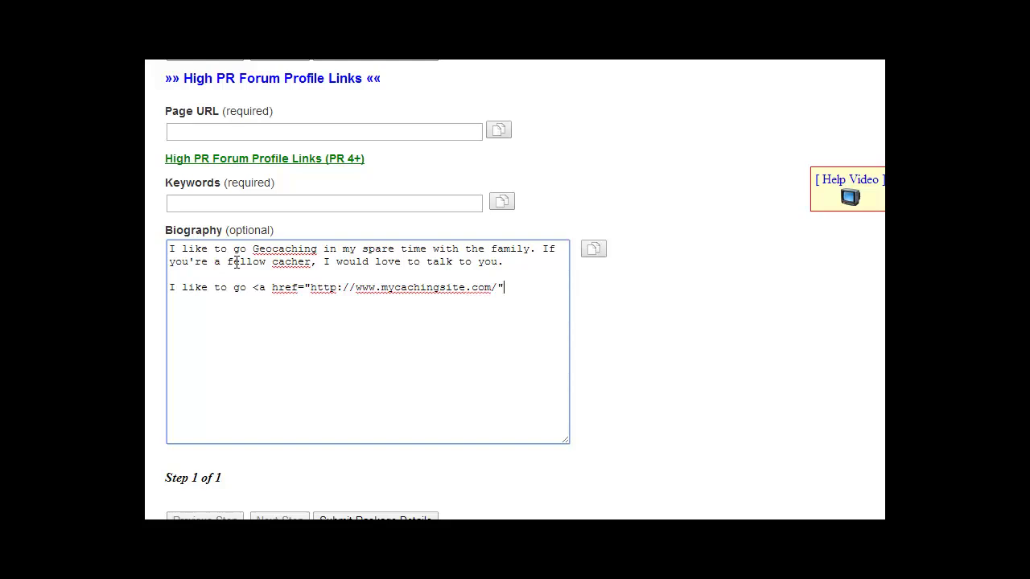
type(">Geocaching for fun</a> in my spare time with the family. If you're a fellow cacher, I would love ")
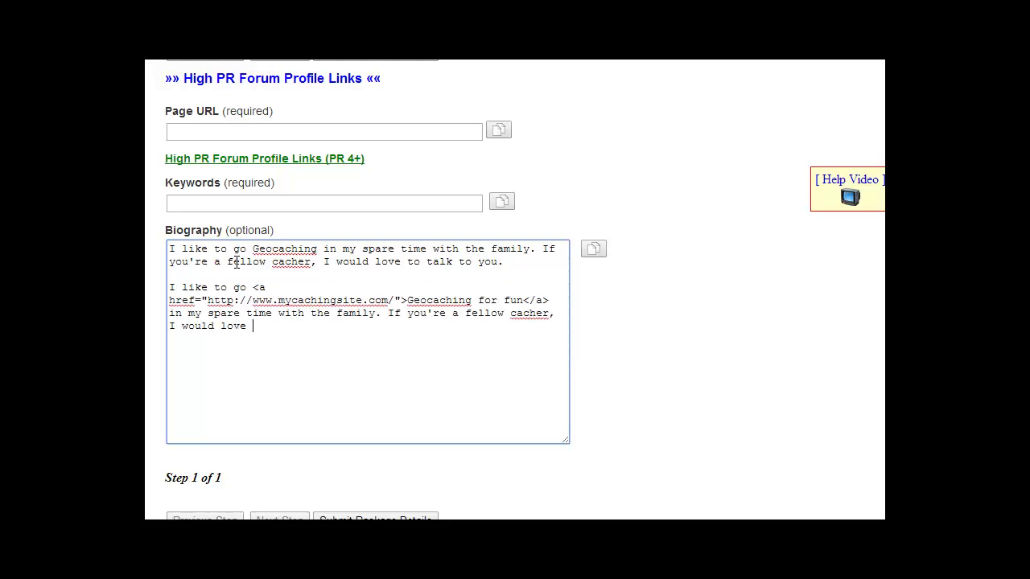
type("to talk to you.")
- Try a Biography spin with three variations, weighting the first two at 10% each, and discard it
left_click(170, 286)
left_click(593, 248)
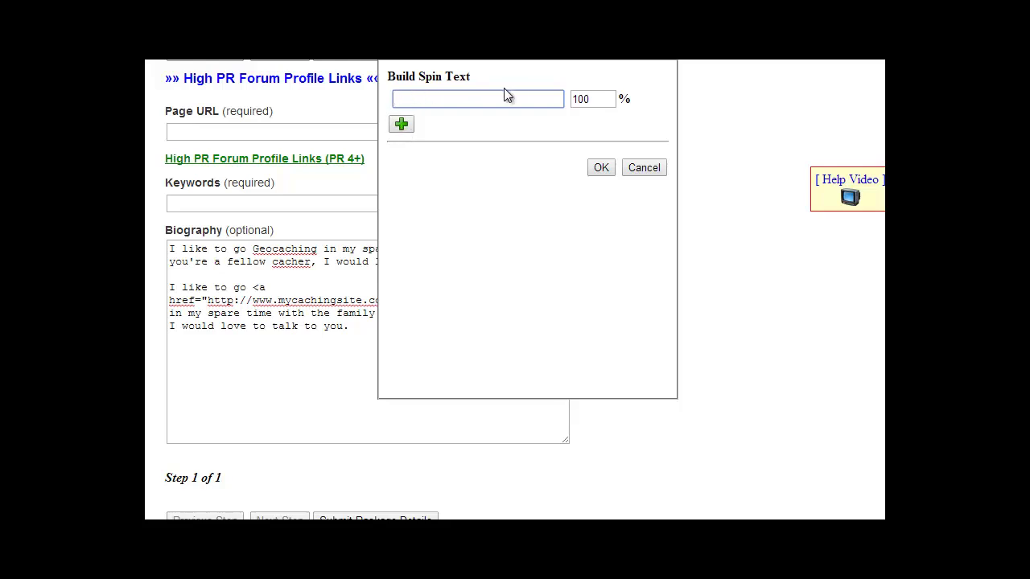
left_click_drag(604, 99, 564, 104)
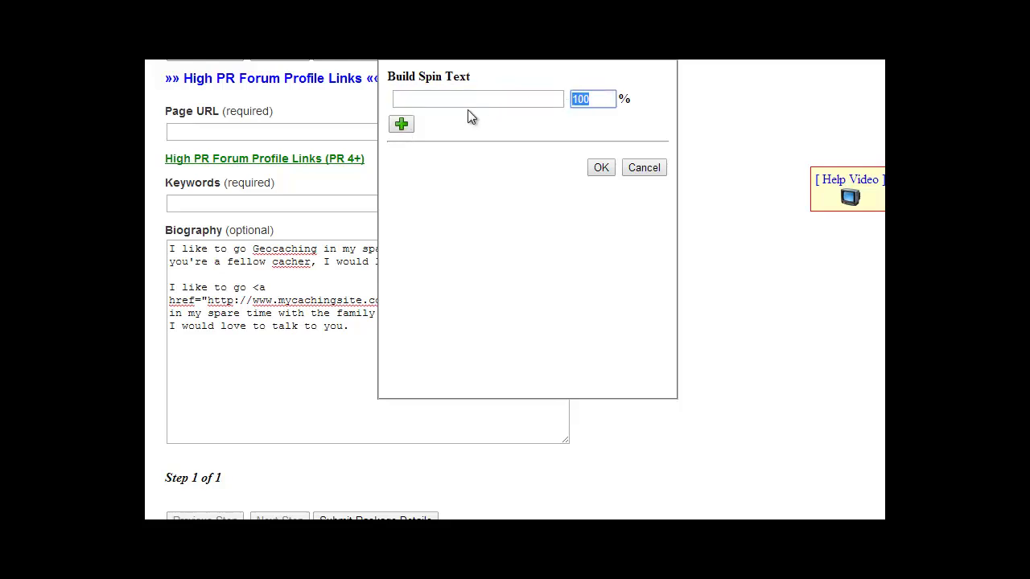
left_click(409, 128)
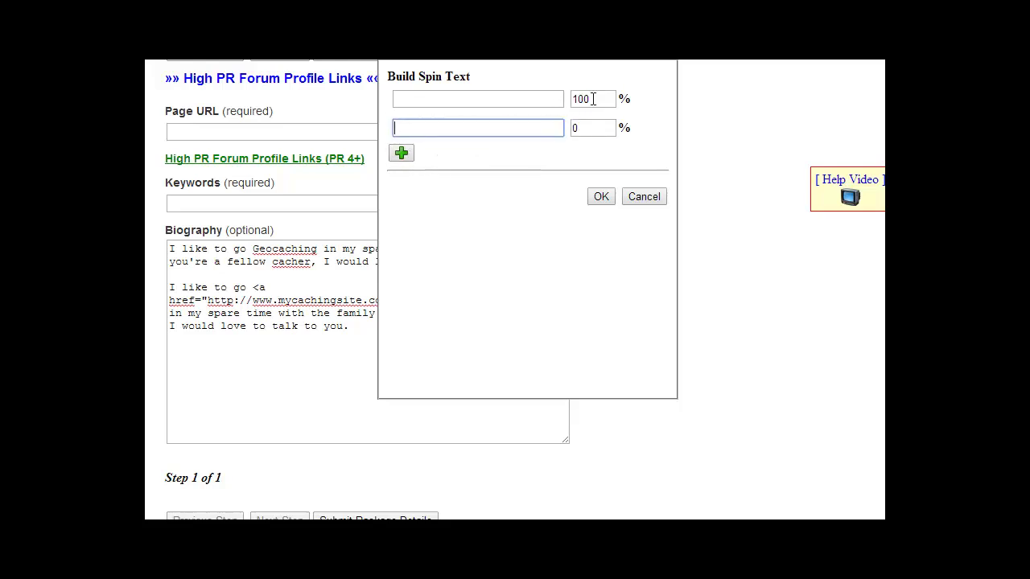
left_click_drag(592, 99, 540, 130)
type("10")
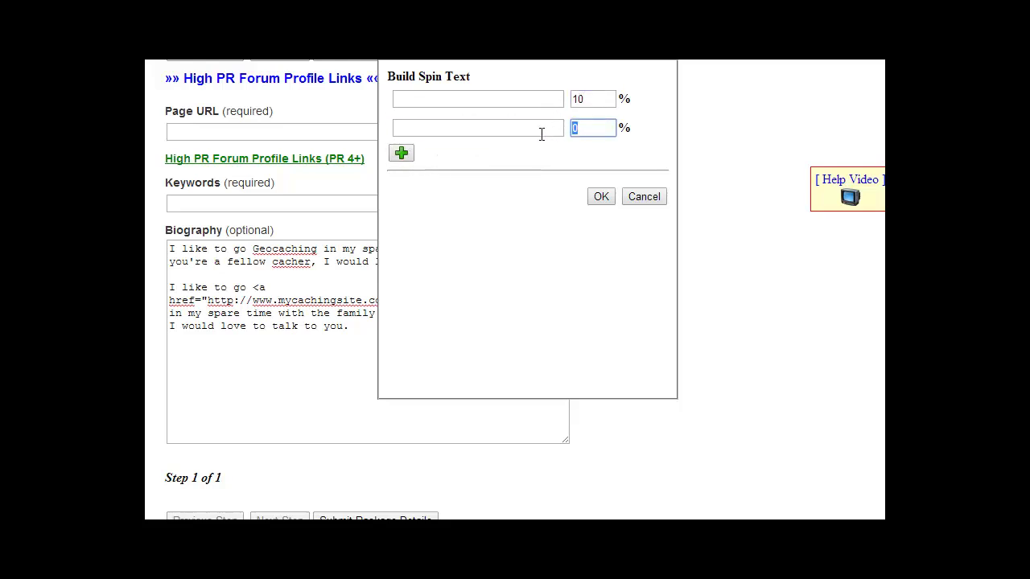
type("10")
left_click(399, 156)
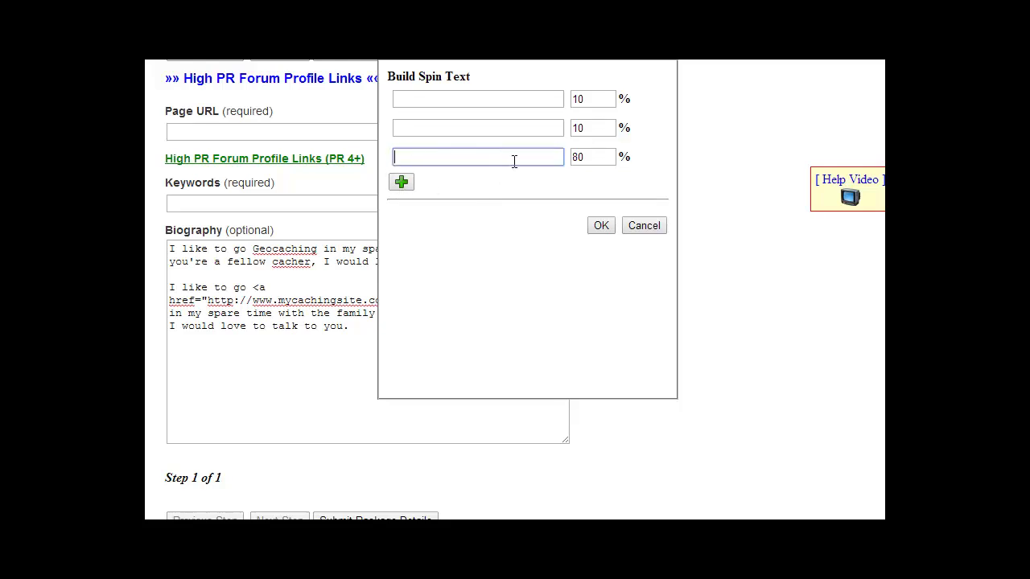
left_click(632, 229)
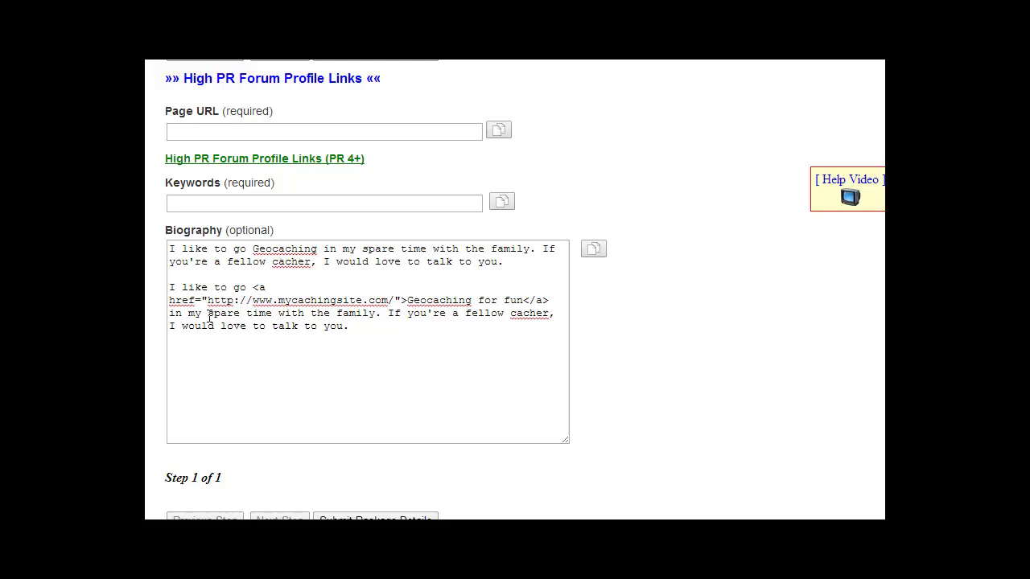
- Examine the "Geocaching for fun" link in the biography and view the Biography field's spin text builder
left_click_drag(252, 287, 516, 294)
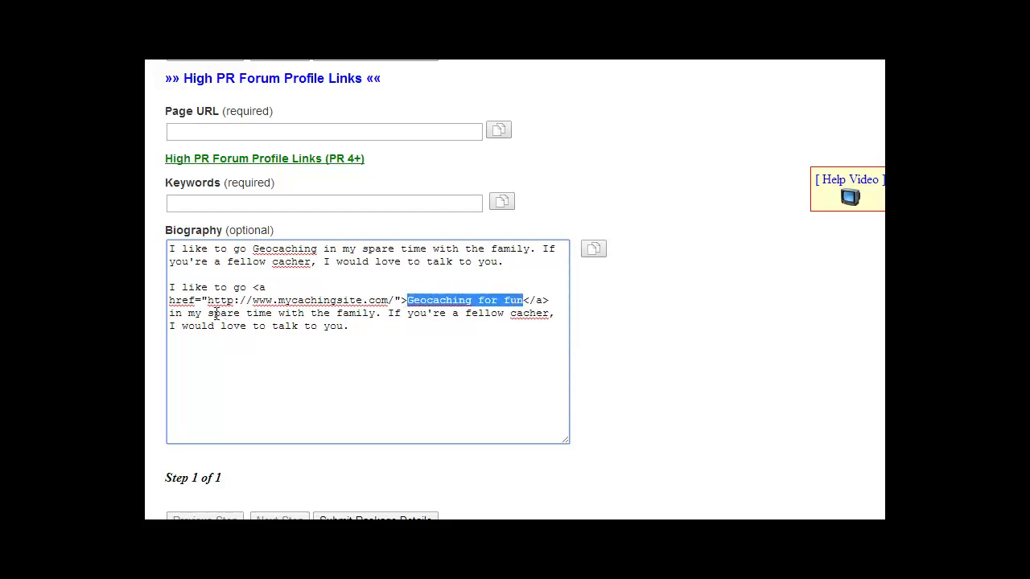
left_click(593, 248)
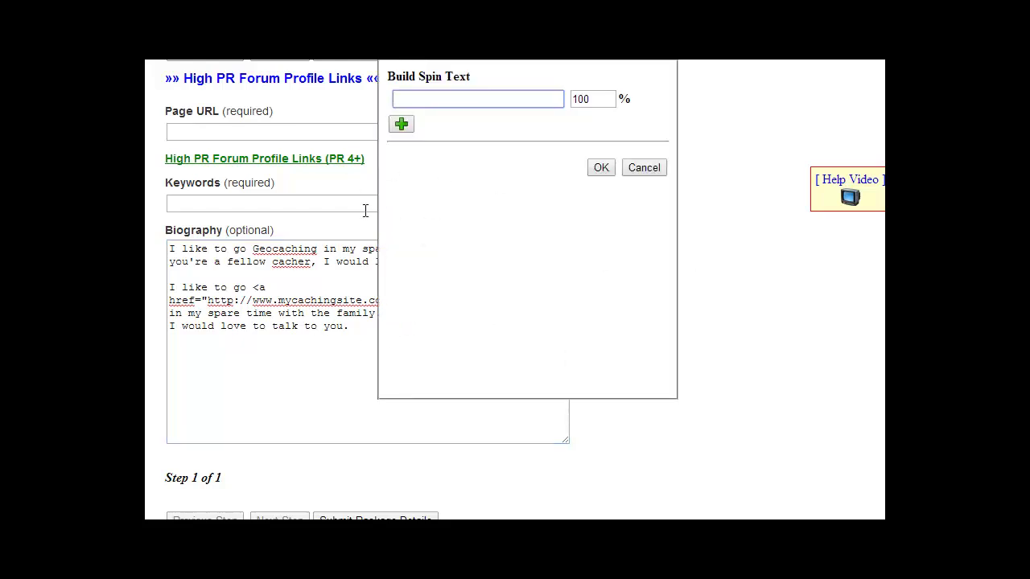
left_click(645, 167)
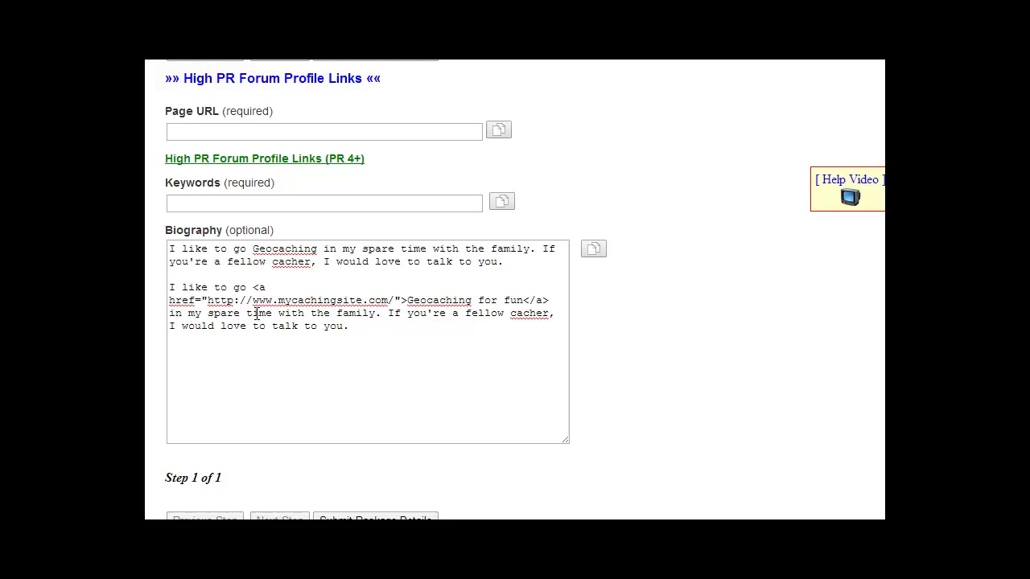
- Compare the plain biography paragraph with the version containing the HTML link
left_click_drag(169, 249, 513, 262)
left_click(220, 325)
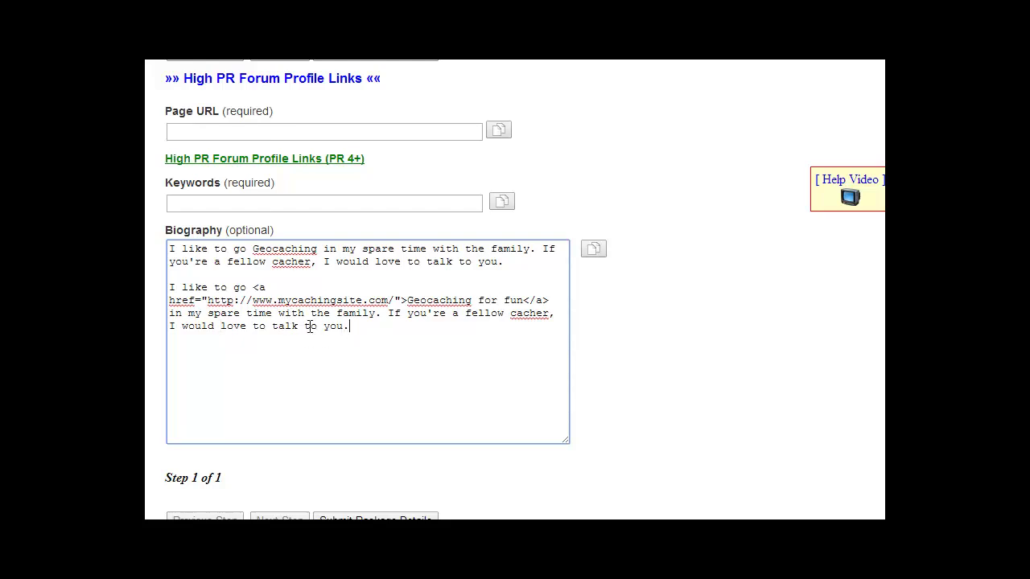
left_click_drag(351, 326, 183, 277)
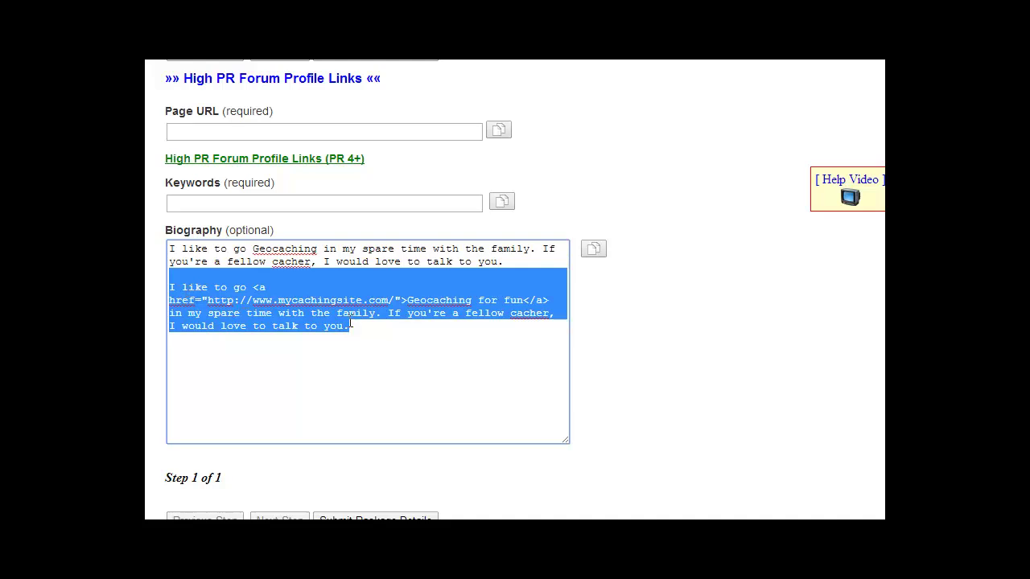
left_click(624, 295)
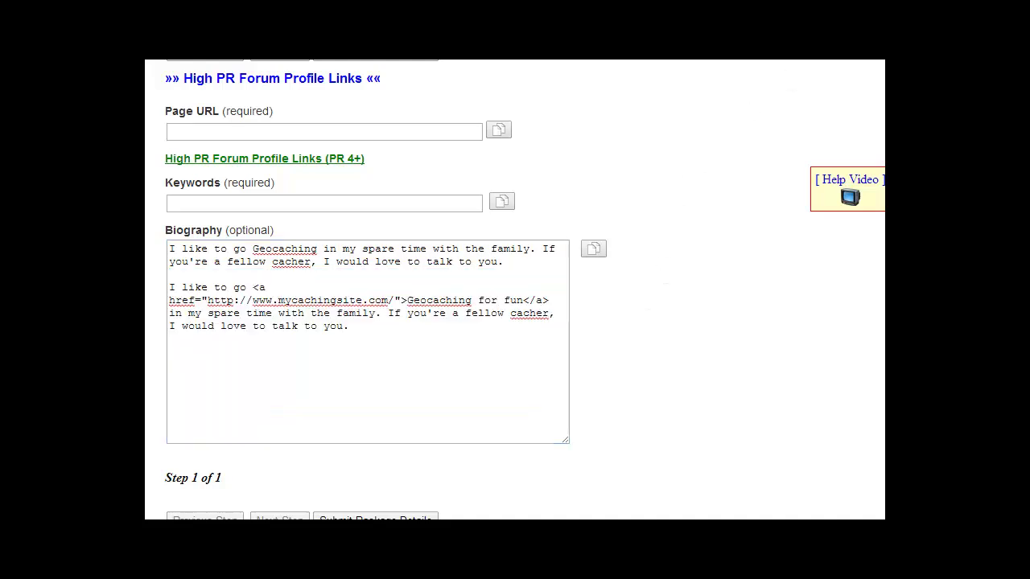